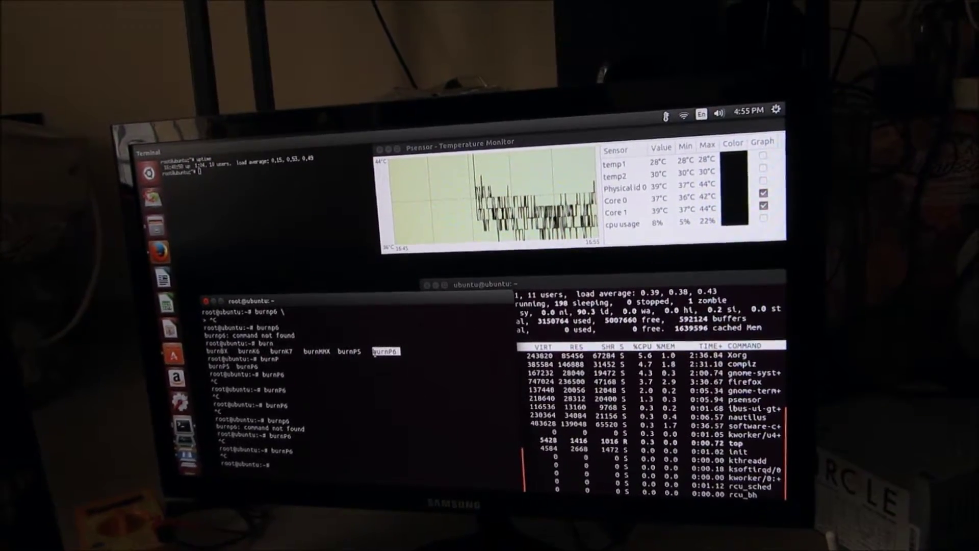
Step: Bring the process-listing and burnP6 terminals forward, then erase the mistyped text at the prompt
left_click(623, 330)
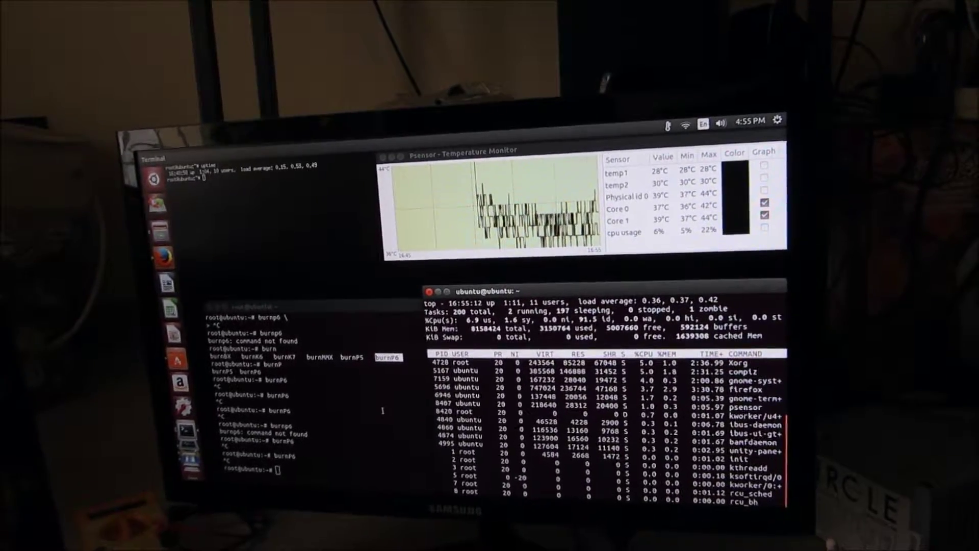
left_click(382, 411)
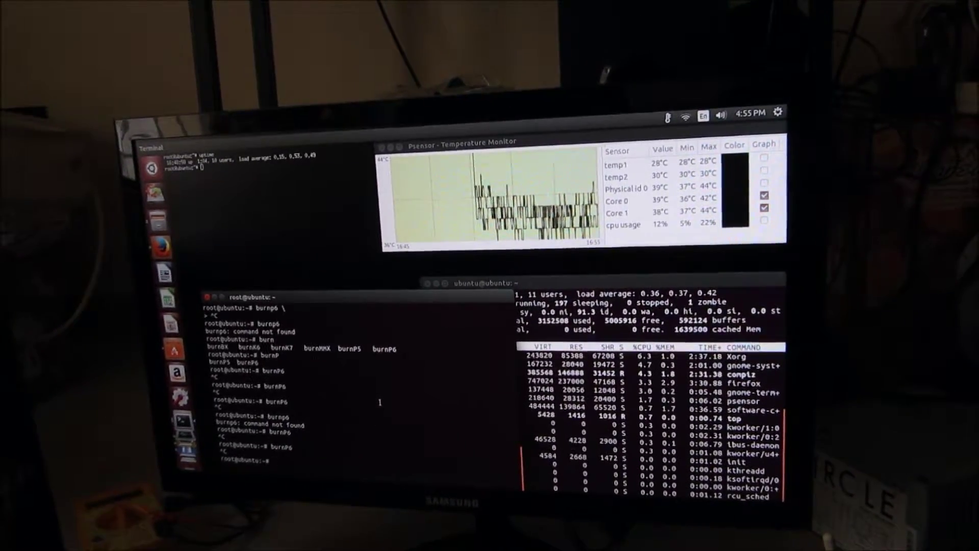
type("burnP6")
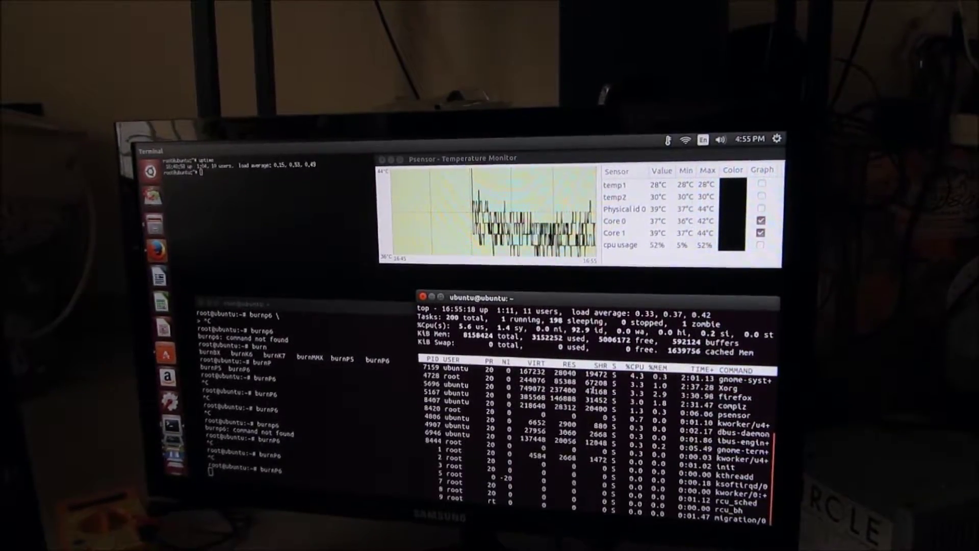
type("q")
type("clear")
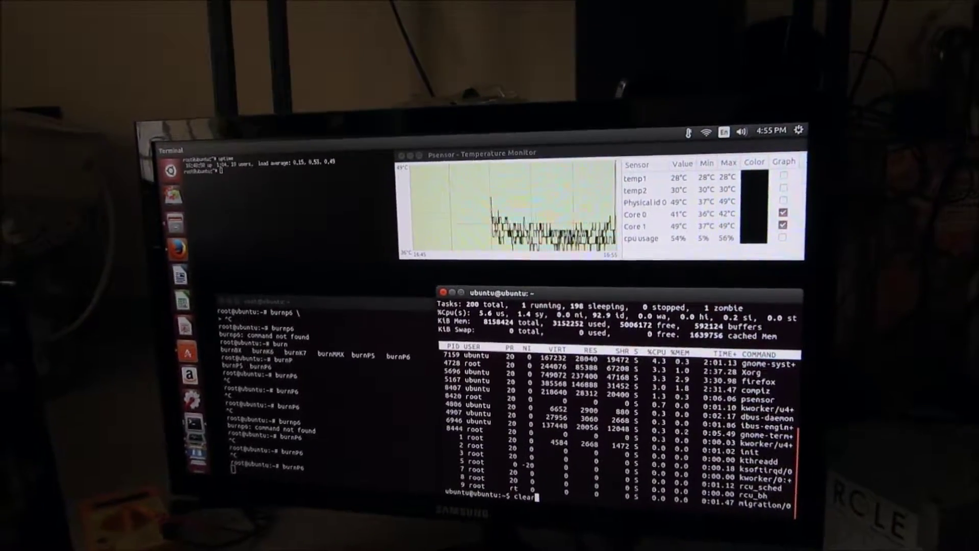
key("BackSpace")
key("BackSpace")
key("BackSpace")
key("BackSpace")
key("BackSpace")
type("burn")
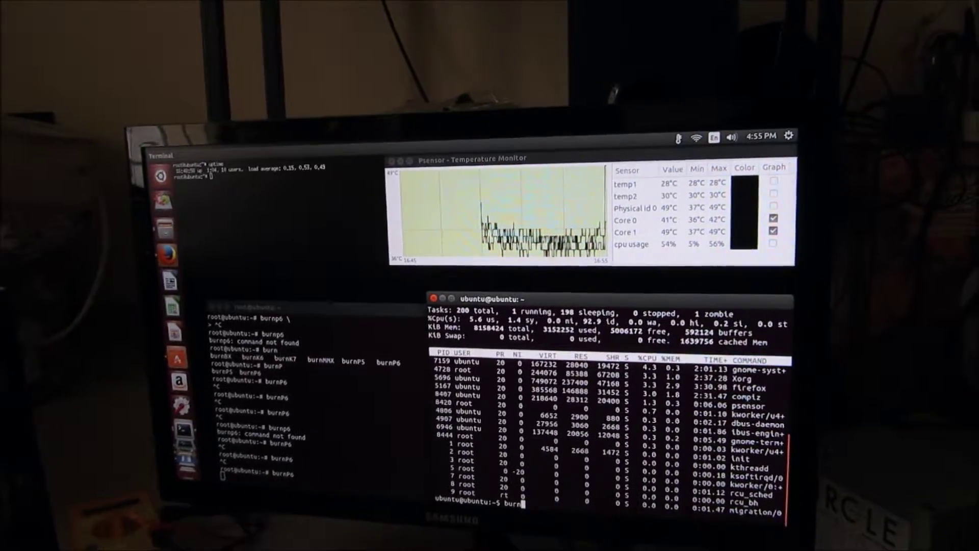